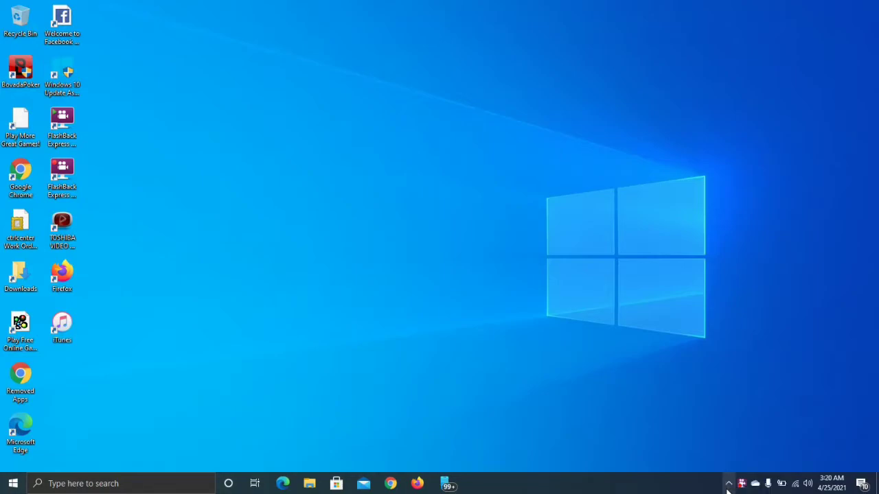
# Step: Reach Bluetooth & other devices via the tray icon's Show Bluetooth Devices command
pyautogui.click(728, 485)
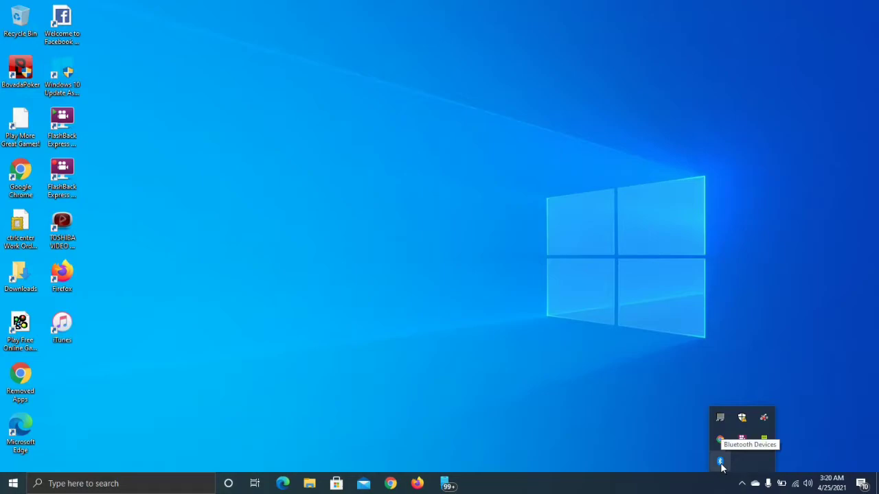
pyautogui.rightClick(721, 464)
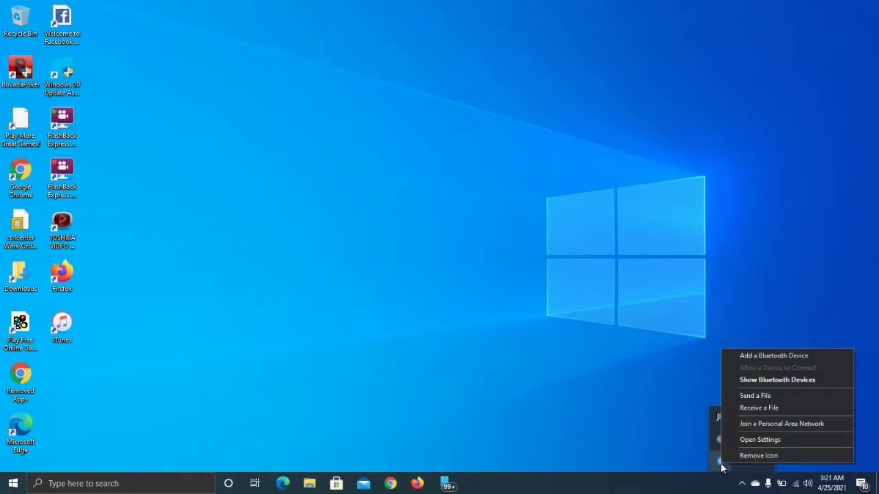
pyautogui.click(795, 386)
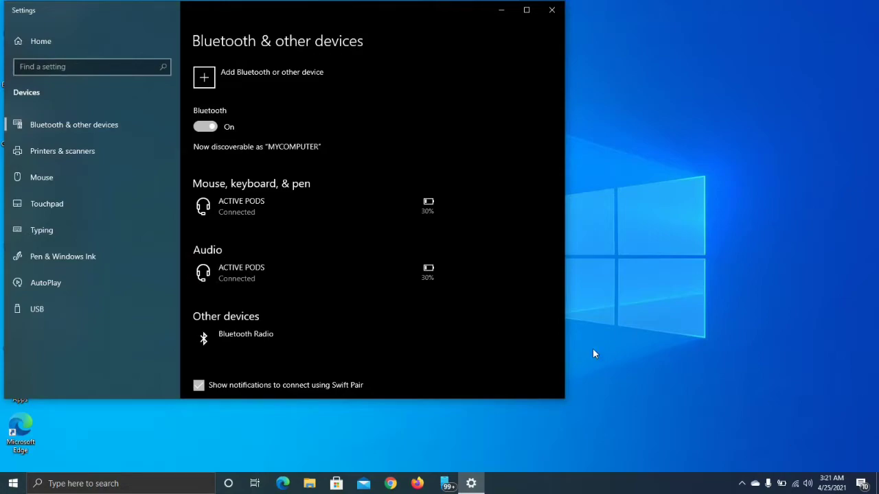
# Step: Toggle Bluetooth off and back on so the Active Pods reconnect
pyautogui.click(206, 126)
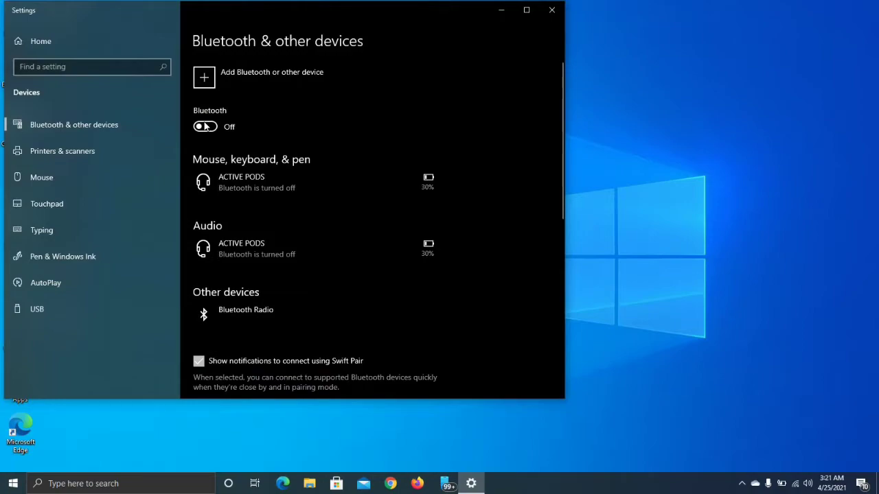
pyautogui.click(206, 126)
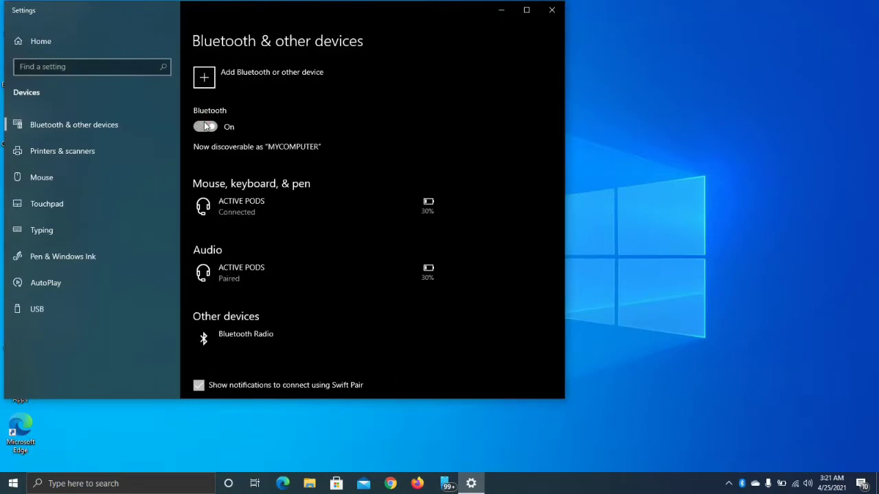